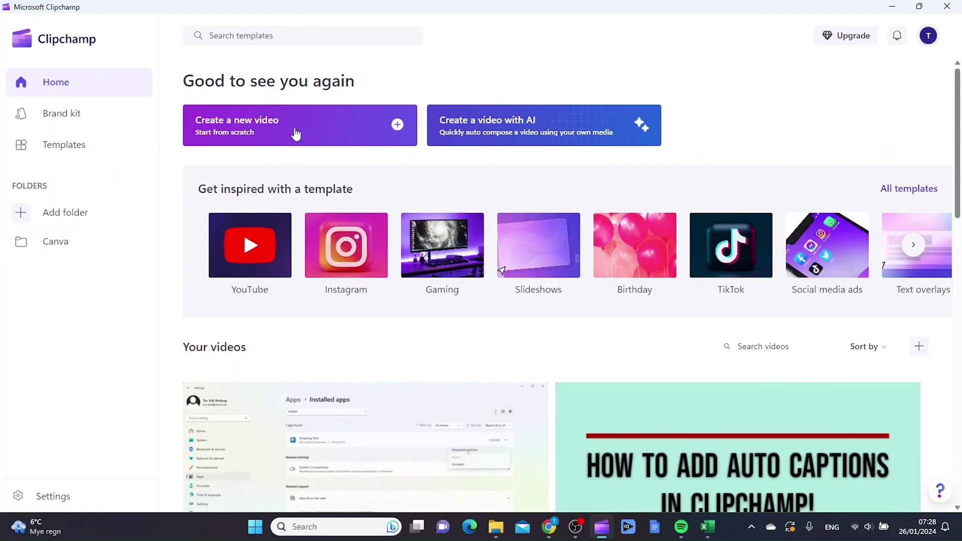
Step: Start a new video project from the Clipchamp home screen
{"action": "left_click", "coordinate": [275, 132]}
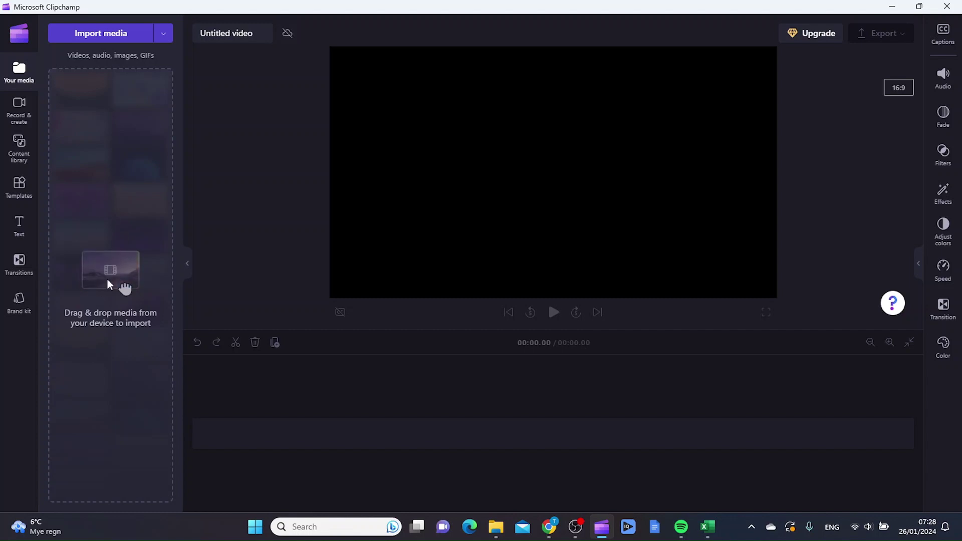
{"action": "left_click", "coordinate": [101, 33]}
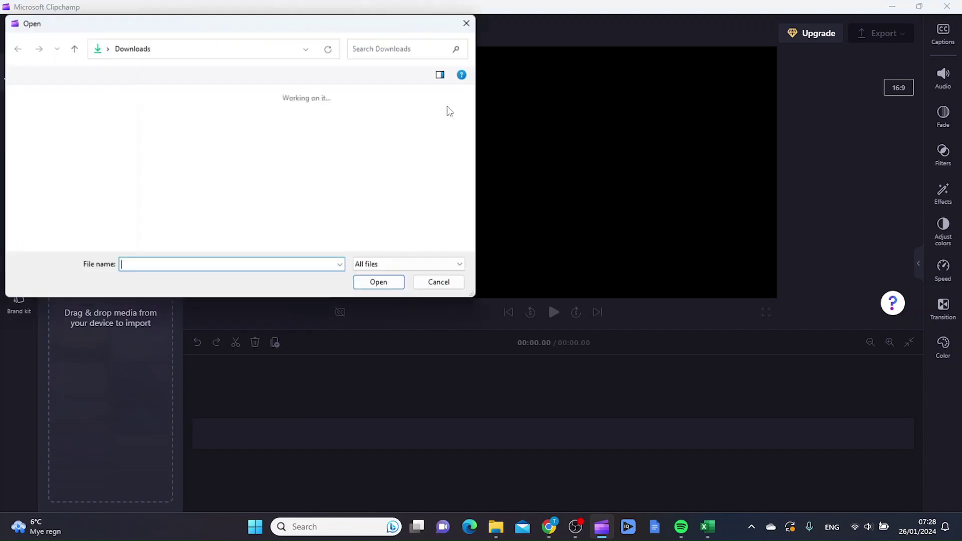
{"action": "left_click", "coordinate": [176, 227]}
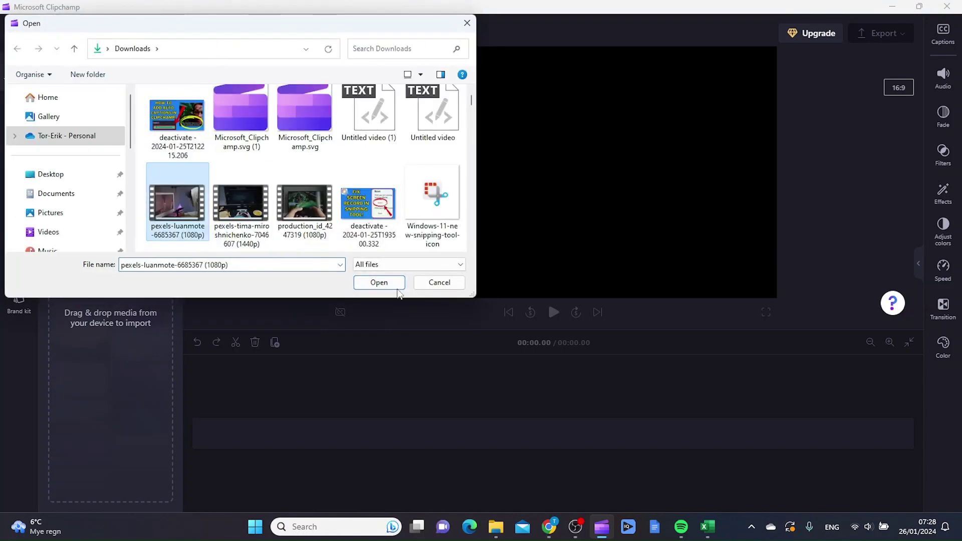
{"action": "left_click", "coordinate": [379, 282]}
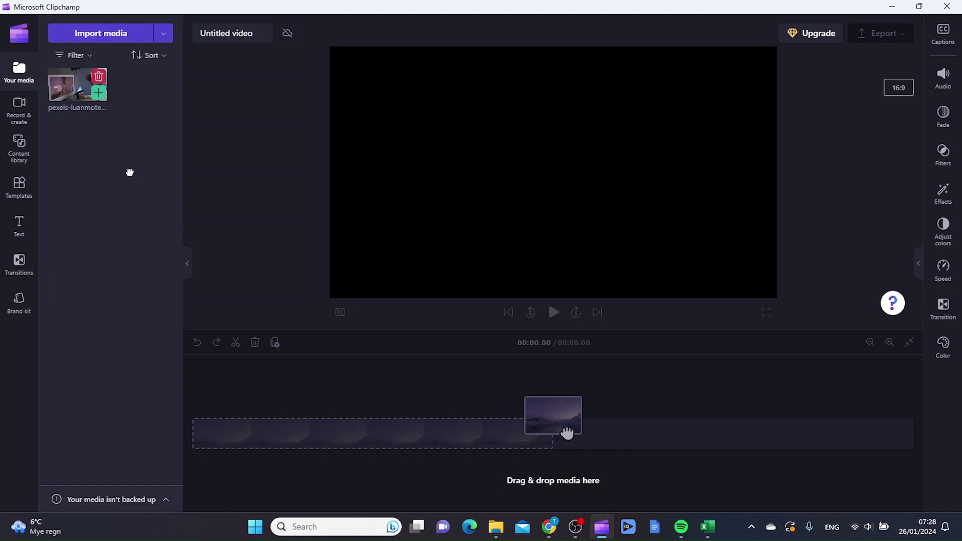
Step: Put the 41-second clip on the timeline and rewind the playhead to 0:00
{"action": "mouse_move", "coordinate": [77, 84]}
{"action": "left_mouse_down"}
{"action": "mouse_move", "coordinate": [257, 444]}
{"action": "mouse_move", "coordinate": [128, 222]}
{"action": "left_mouse_up"}
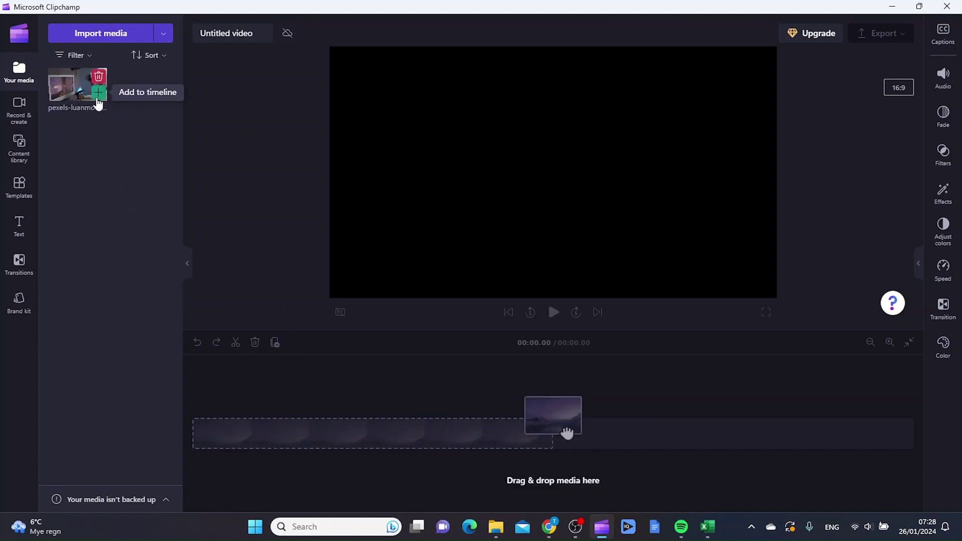
{"action": "left_click", "coordinate": [98, 92]}
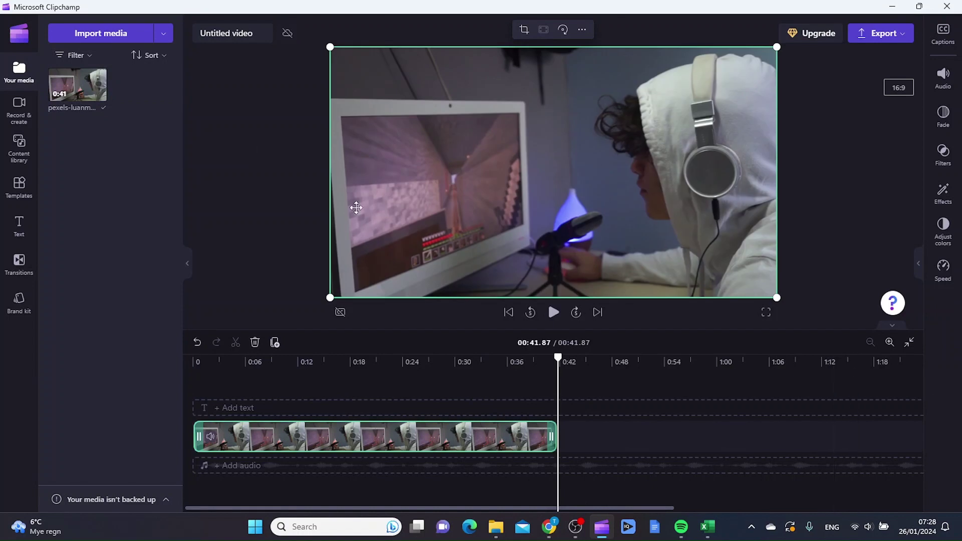
{"action": "left_click_drag", "start_coordinate": [558, 359], "coordinate": [194, 359]}
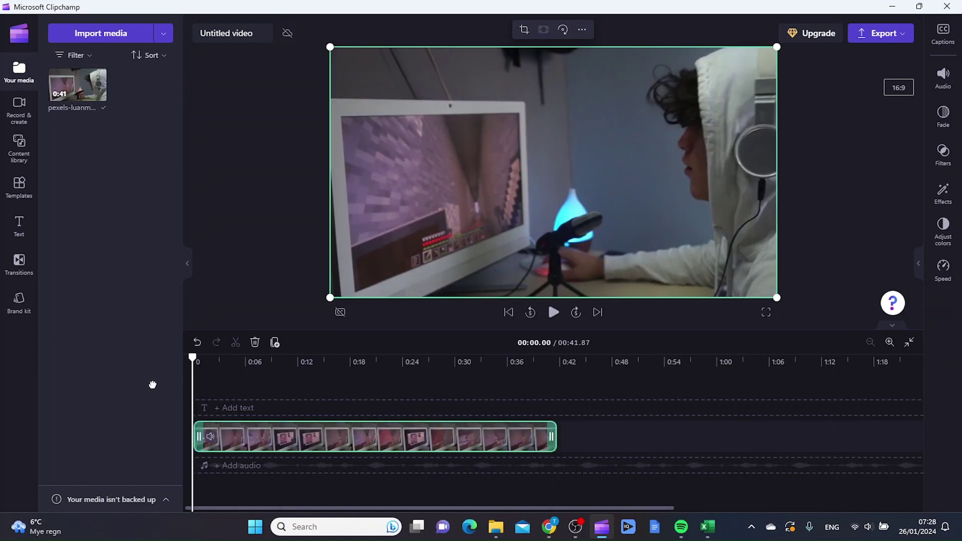
{"action": "left_click", "coordinate": [555, 313]}
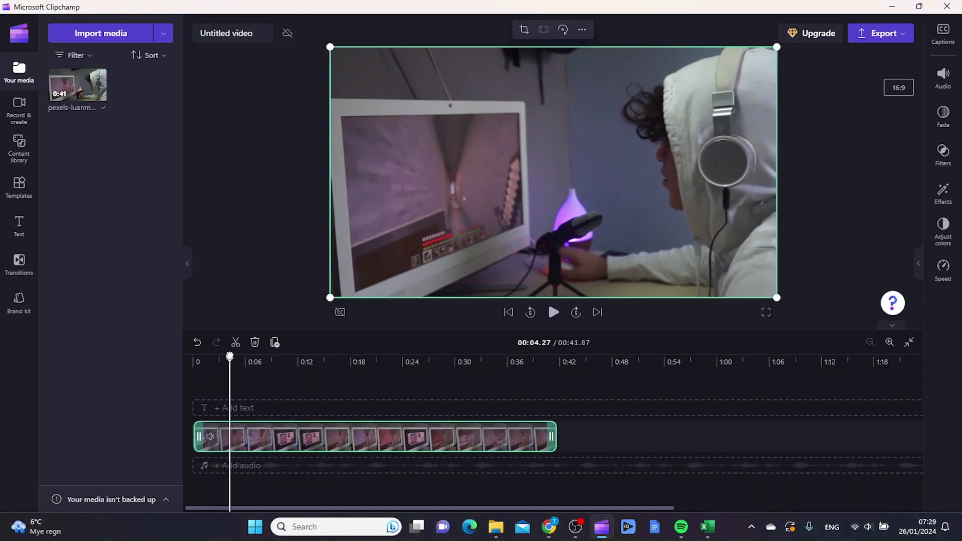
{"action": "mouse_move", "coordinate": [228, 361]}
{"action": "left_mouse_down"}
{"action": "mouse_move", "coordinate": [391, 380]}
{"action": "mouse_move", "coordinate": [314, 395]}
{"action": "left_mouse_up"}
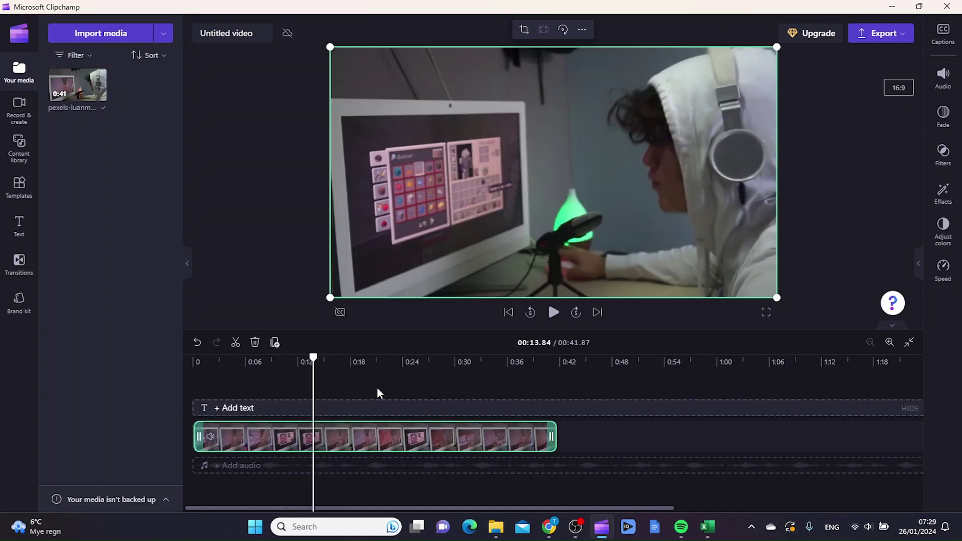
{"action": "left_click_drag", "start_coordinate": [313, 359], "coordinate": [298, 360]}
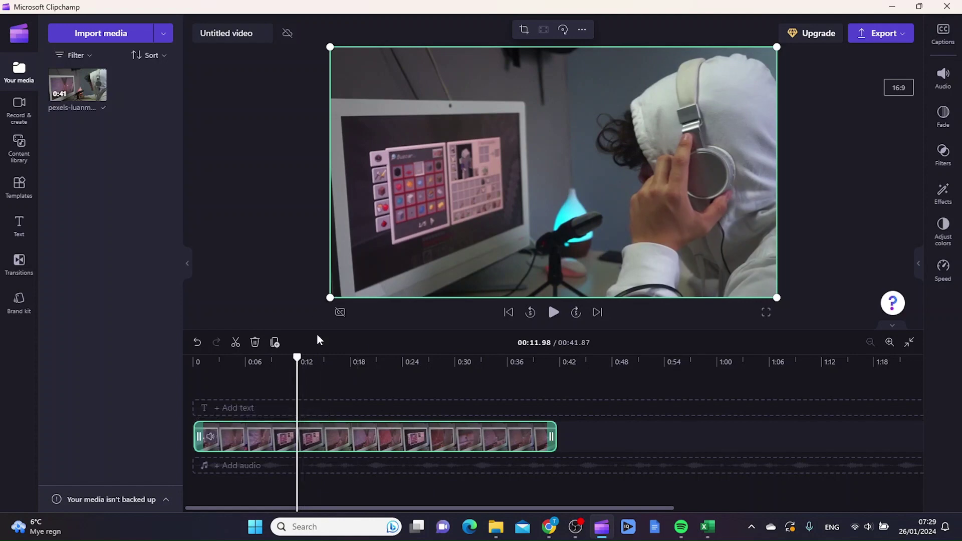
{"action": "left_click_drag", "start_coordinate": [297, 360], "coordinate": [279, 359]}
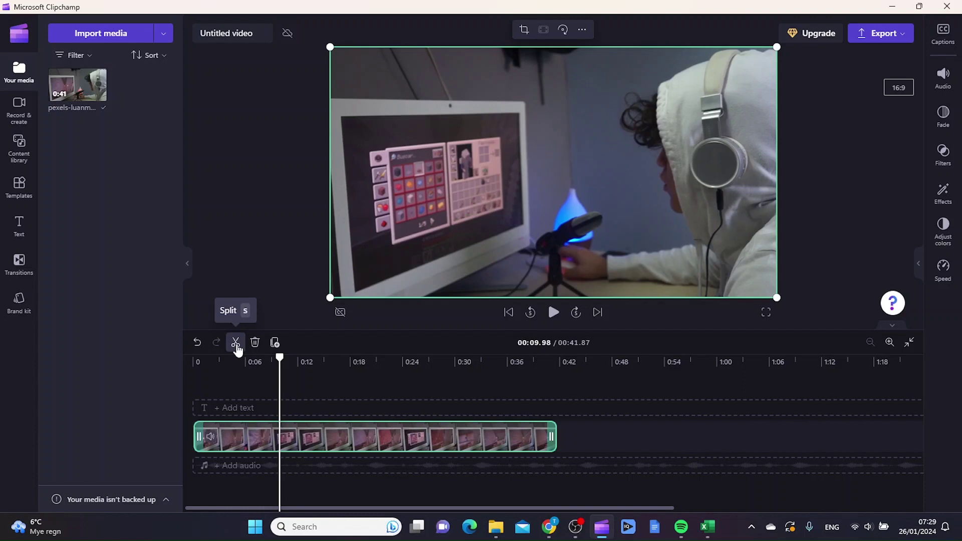
Step: Split the clip at 00:09.98 and again at 00:15.15
{"action": "left_click", "coordinate": [236, 344]}
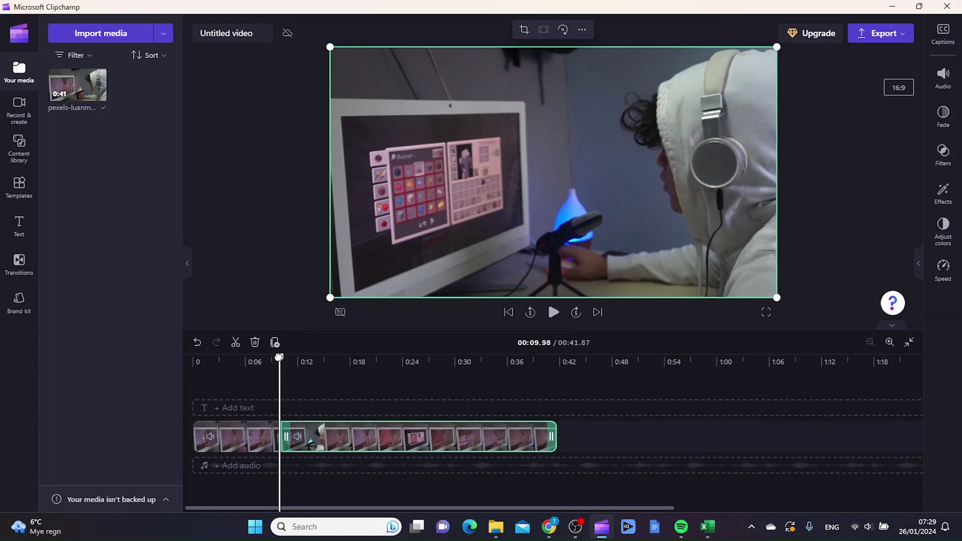
{"action": "left_click_drag", "start_coordinate": [279, 360], "coordinate": [325, 360]}
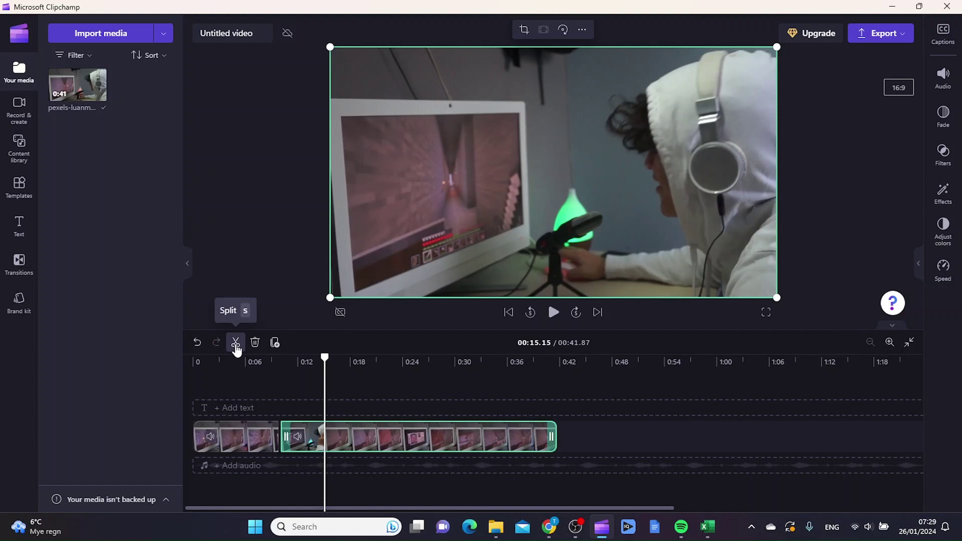
{"action": "left_click", "coordinate": [236, 344]}
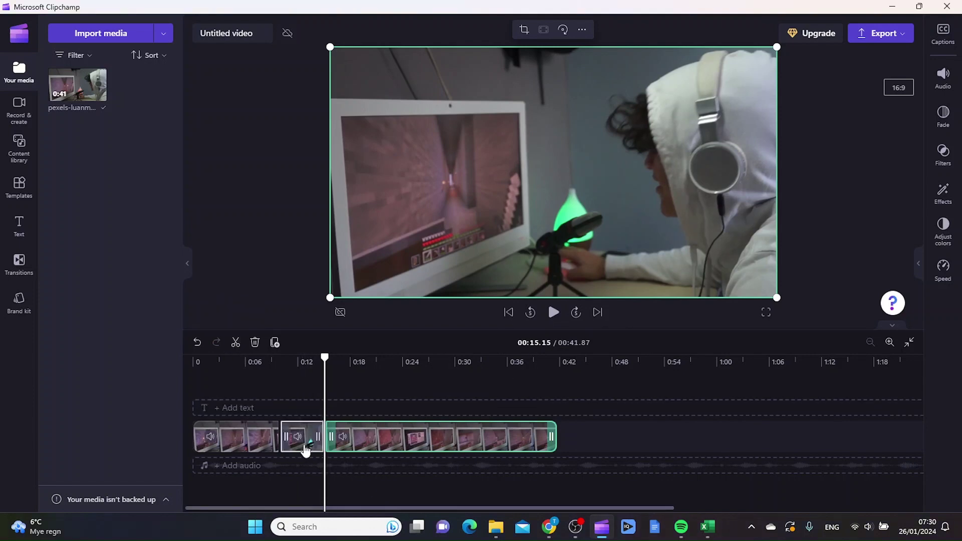
Step: Delete the short middle piece between the two split points
{"action": "left_click", "coordinate": [305, 445]}
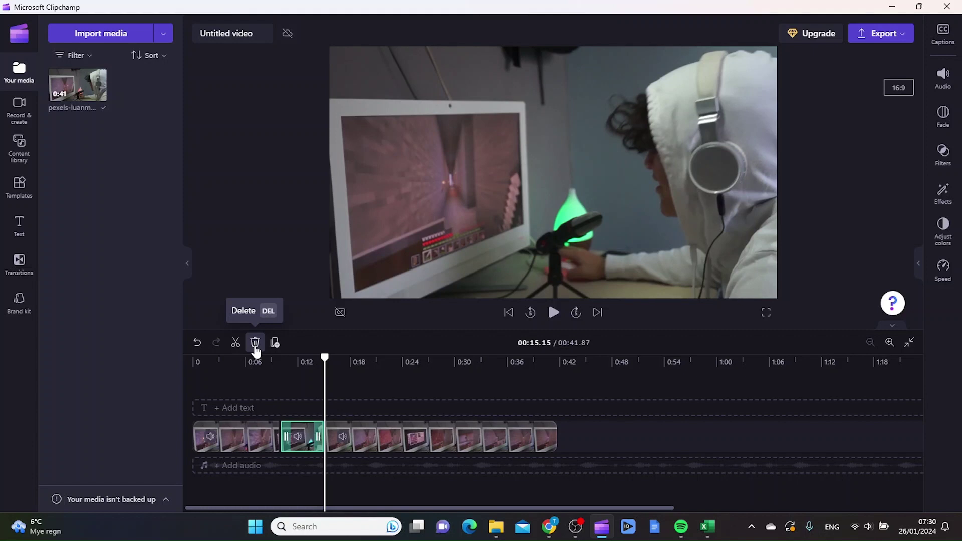
{"action": "right_click", "coordinate": [311, 448]}
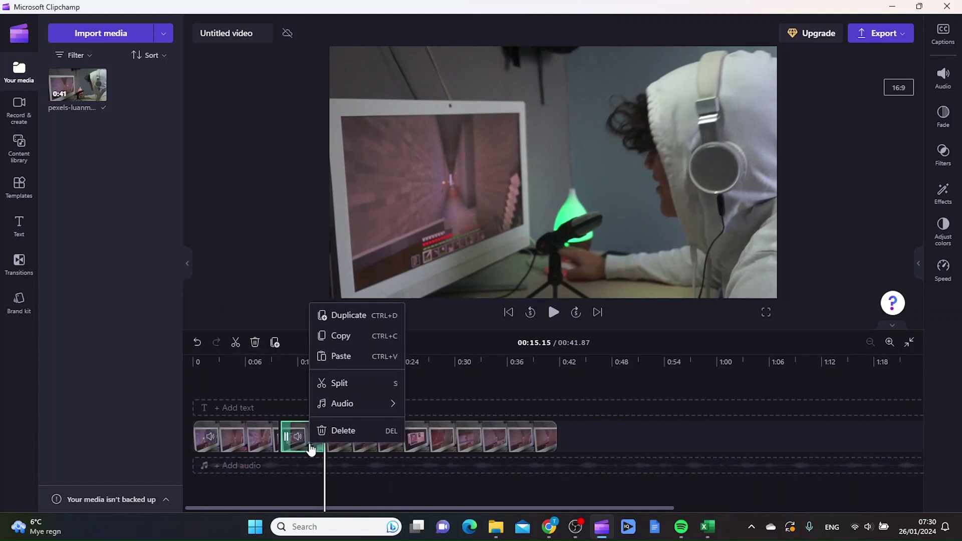
{"action": "left_click", "coordinate": [344, 432]}
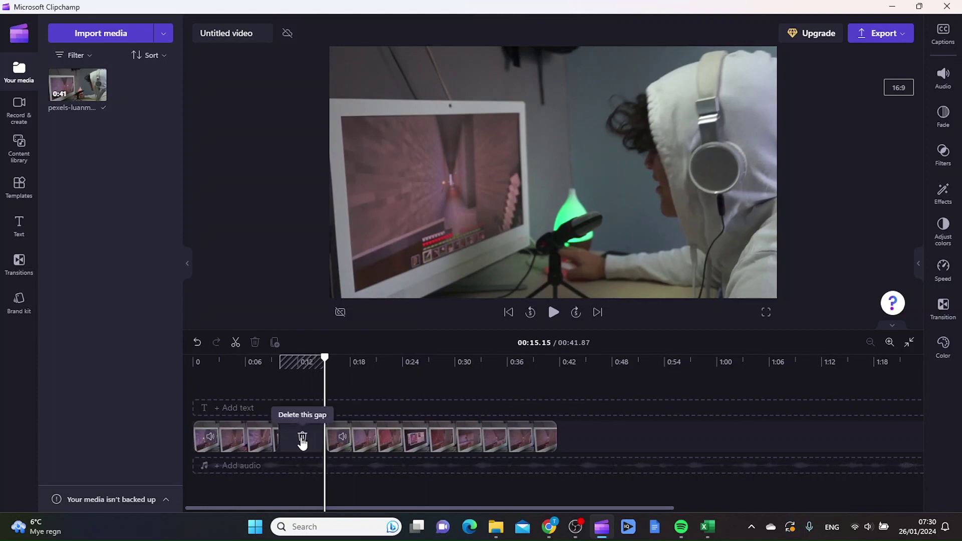
Step: Apply 'Delete all visual gaps' to the empty gap so both pieces join
{"action": "left_click", "coordinate": [346, 438]}
{"action": "left_click", "coordinate": [241, 438]}
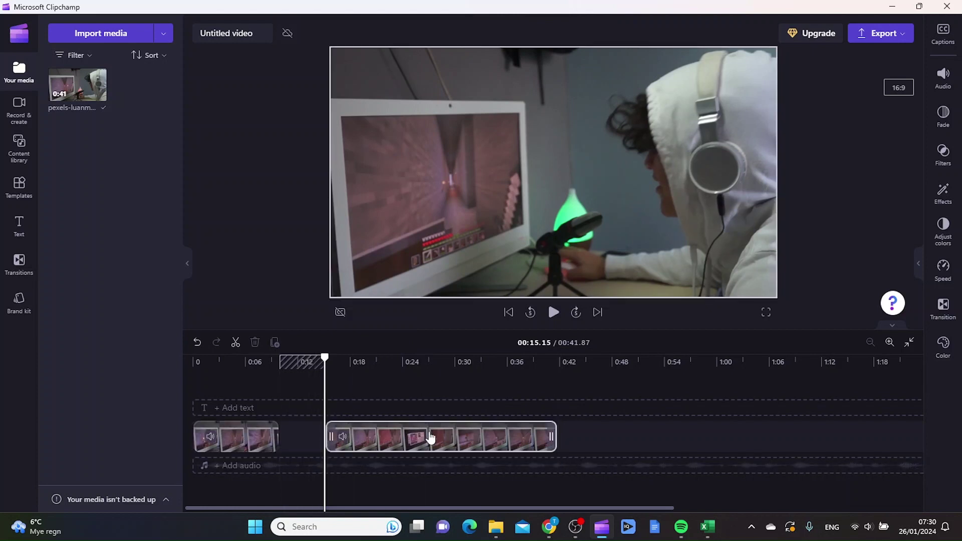
{"action": "left_click", "coordinate": [271, 477]}
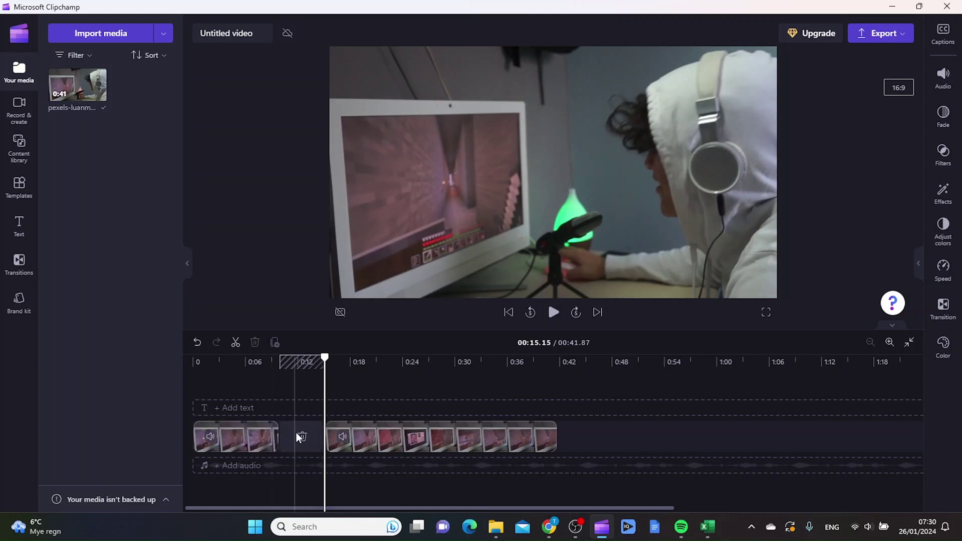
{"action": "mouse_move", "coordinate": [302, 438]}
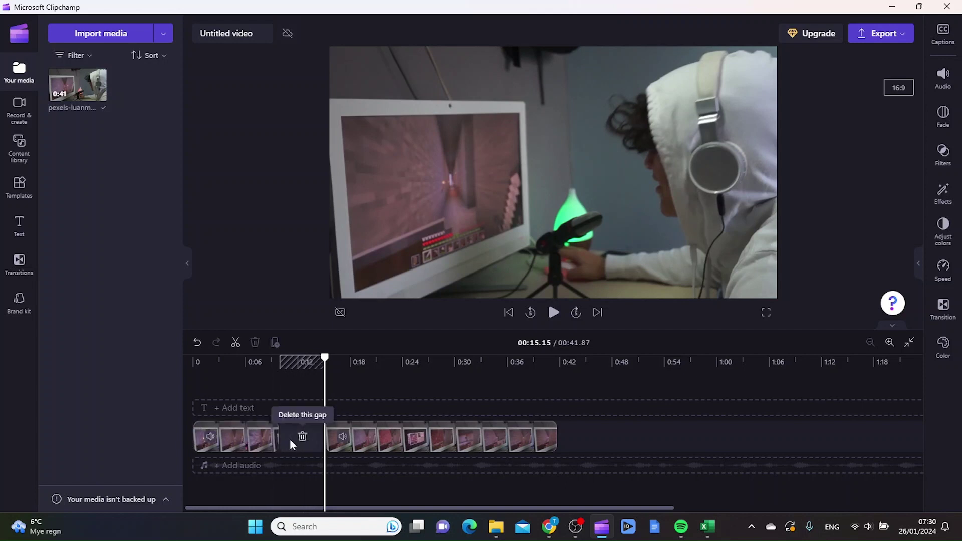
{"action": "right_click", "coordinate": [290, 439]}
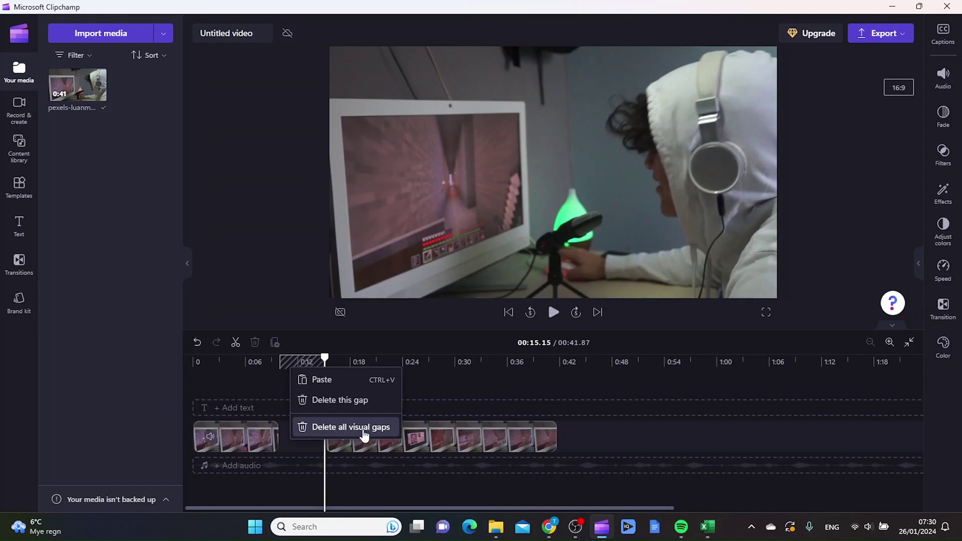
{"action": "left_click", "coordinate": [351, 427]}
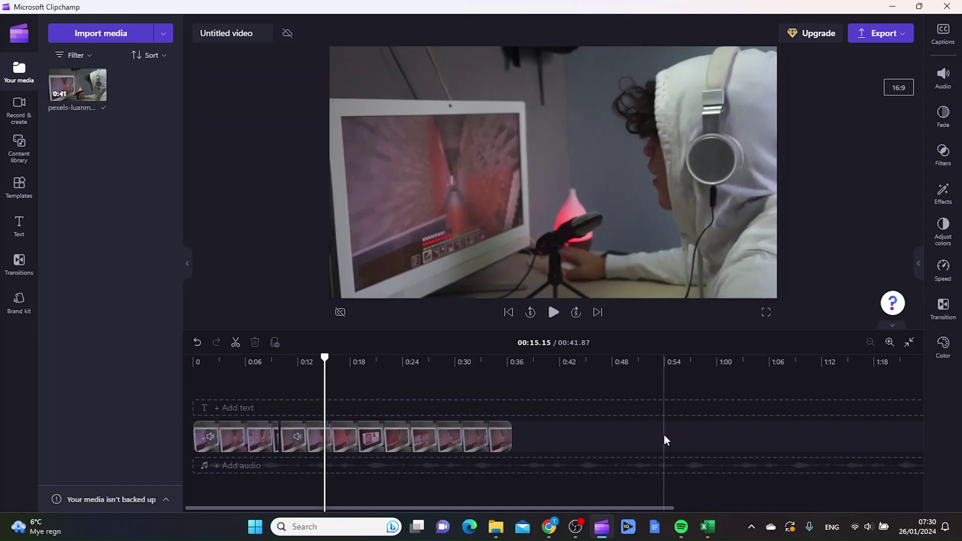